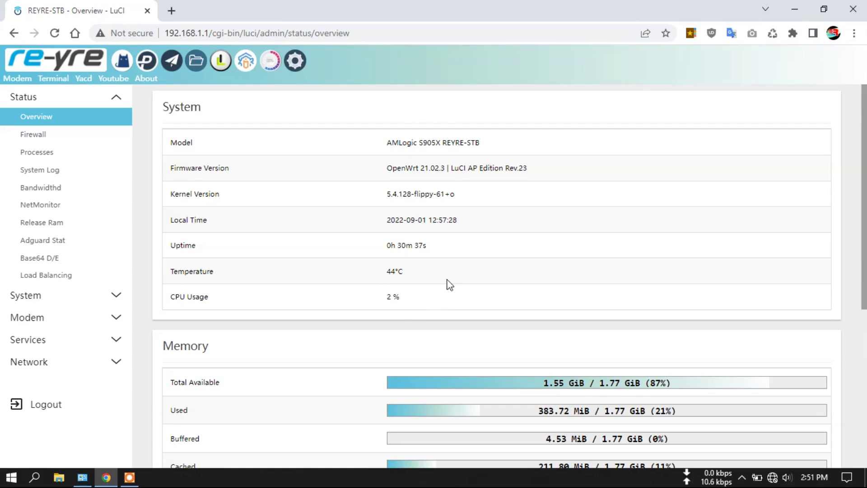
Open the LAN interface's general settings from the network interfaces and examine its IPv4 address
left_click(293, 61)
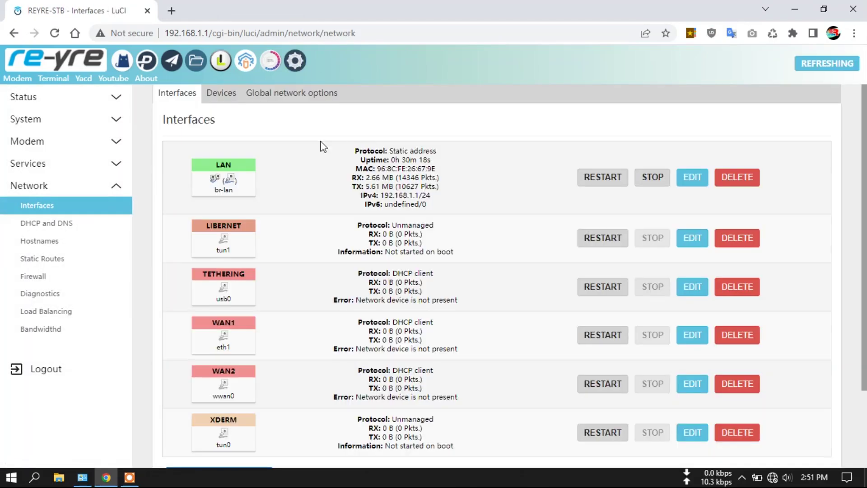
left_click(691, 176)
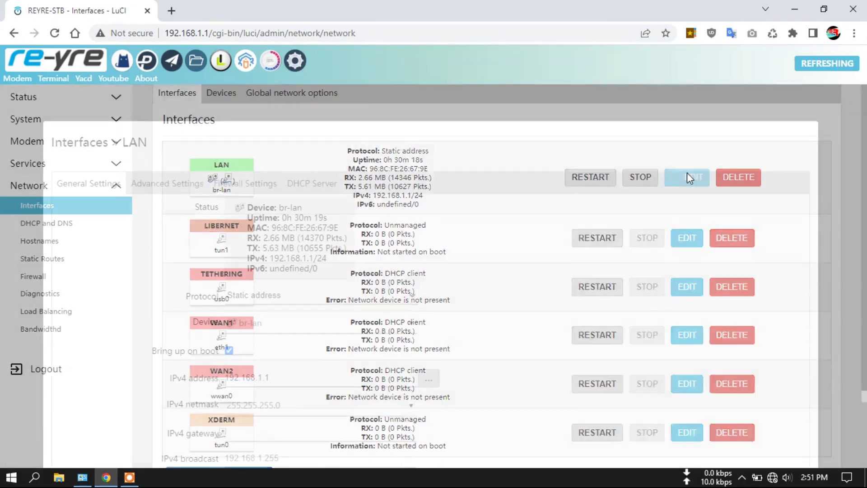
scroll(514, 249, "down", 2)
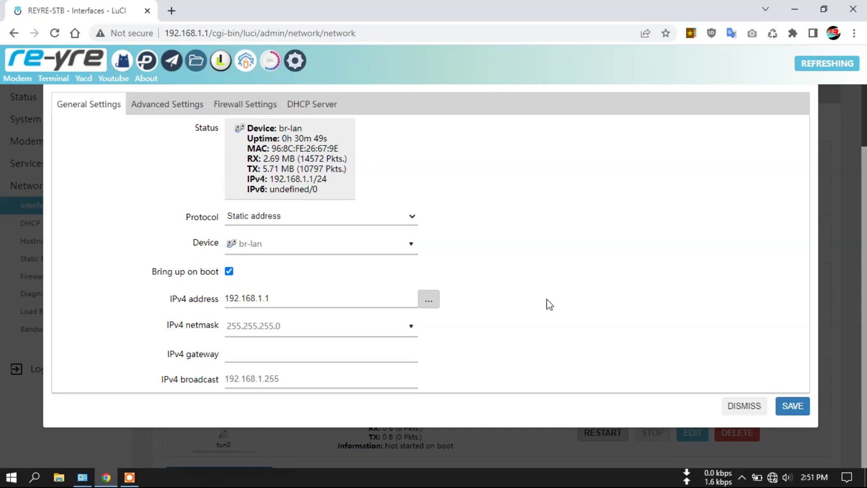
left_click(341, 294)
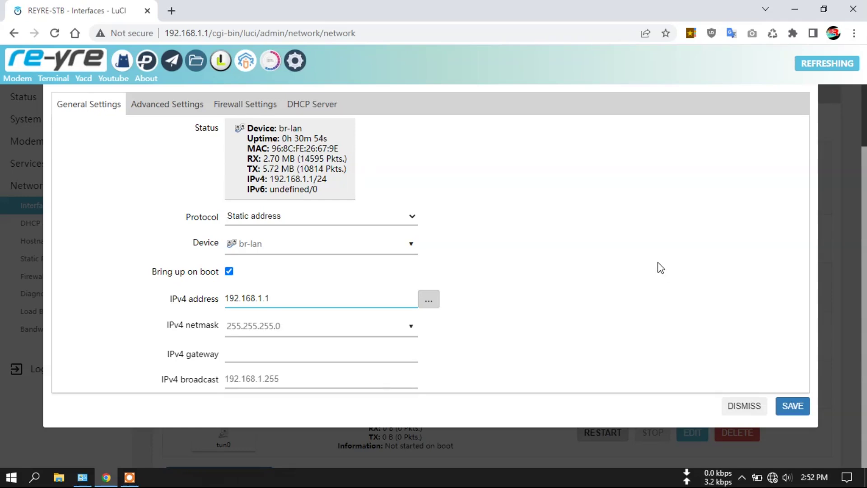
left_click(259, 296)
Examine the Windows Ethernet adapter's connection details, close its windows, and dismiss the LAN interface settings without saving
left_click(83, 477)
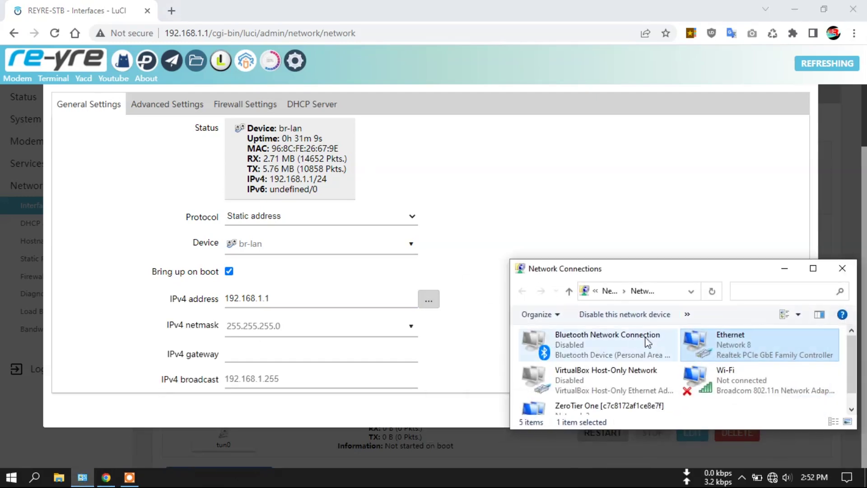
right_click(731, 350)
left_click(780, 246)
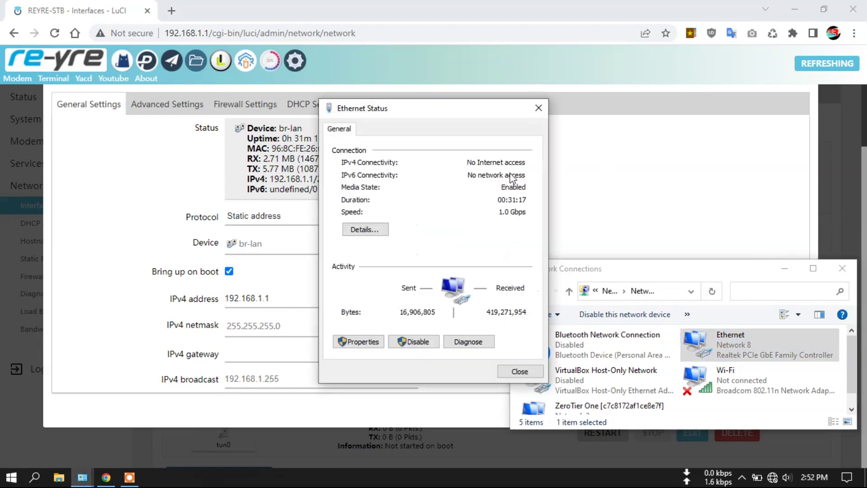
left_click(378, 235)
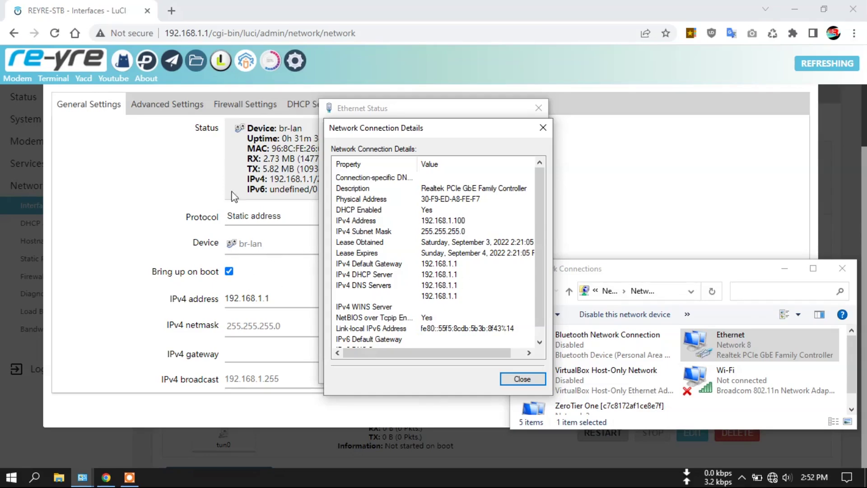
left_click(521, 377)
left_click(514, 375)
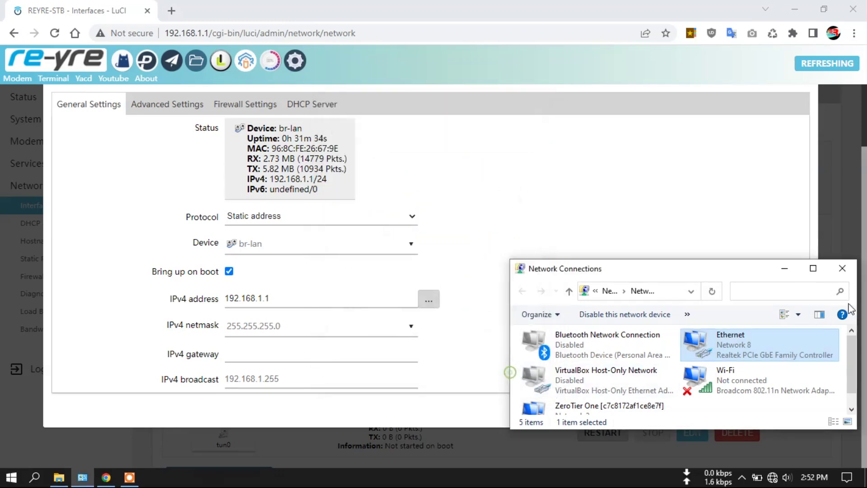
left_click(841, 267)
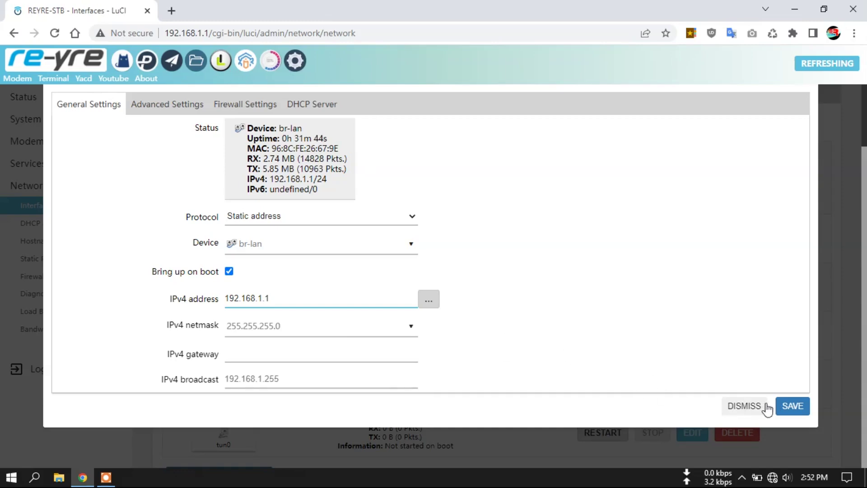
left_click(748, 406)
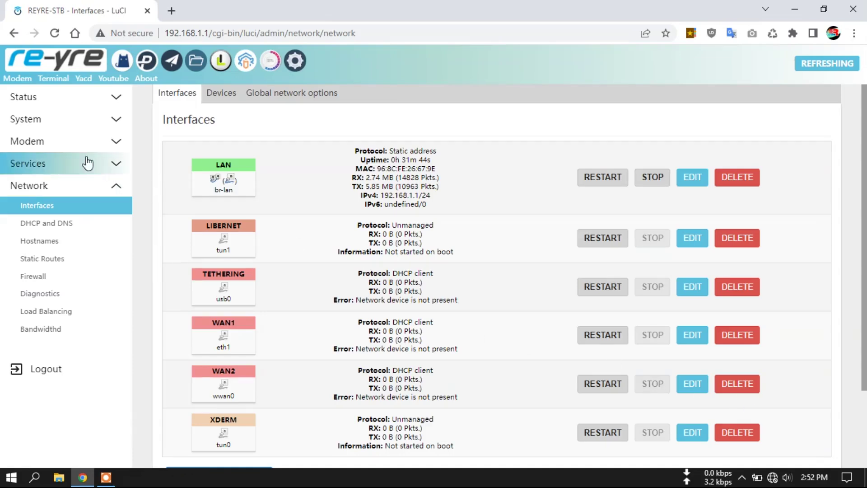
Open AdGuard Home's DHCP settings in the router admin and examine the IPv4 gateway and address range
left_click(79, 118)
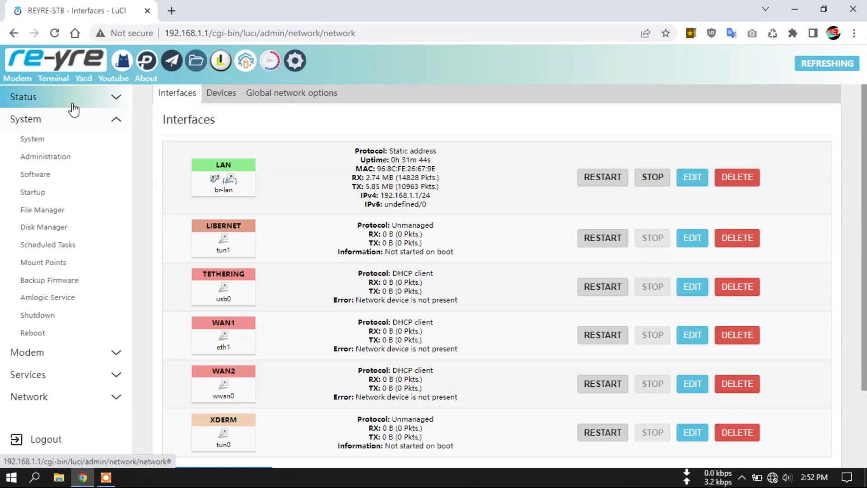
left_click(74, 98)
left_click(67, 240)
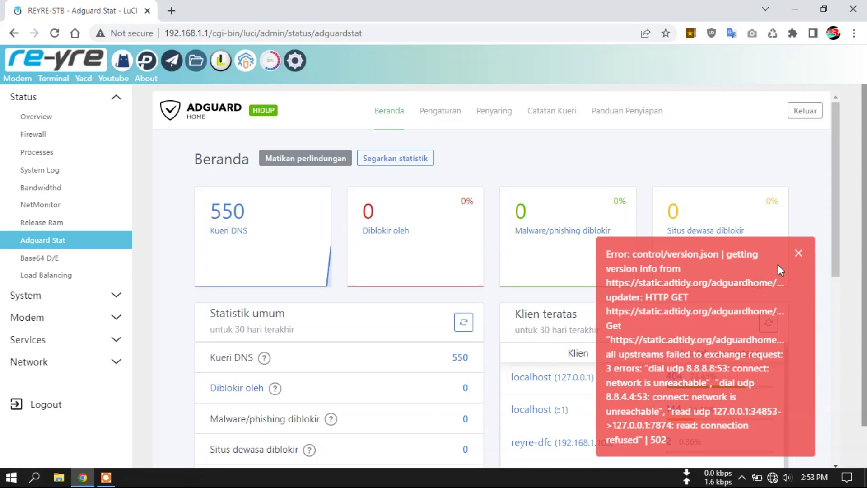
left_click(798, 254)
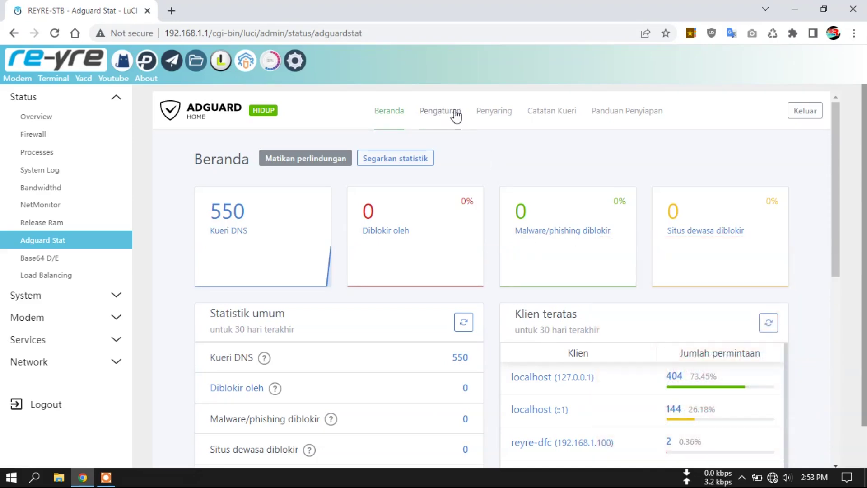
mouse_move(456, 116)
left_click(479, 234)
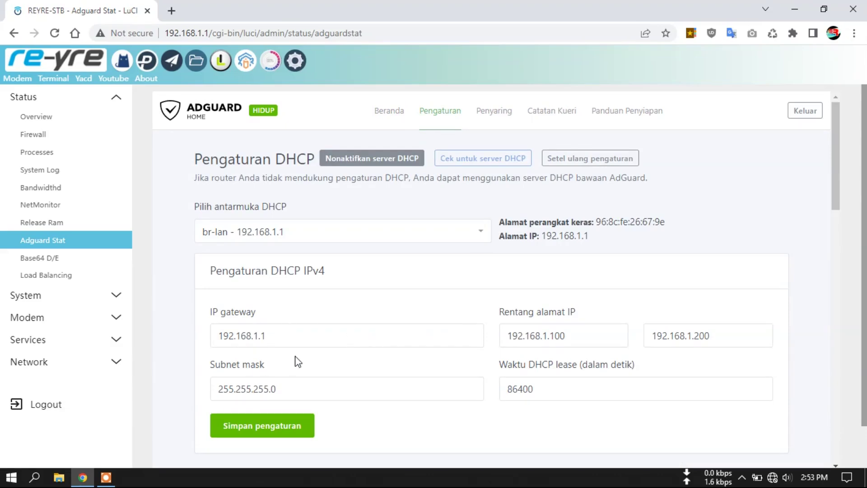
scroll(442, 363, "down", 1)
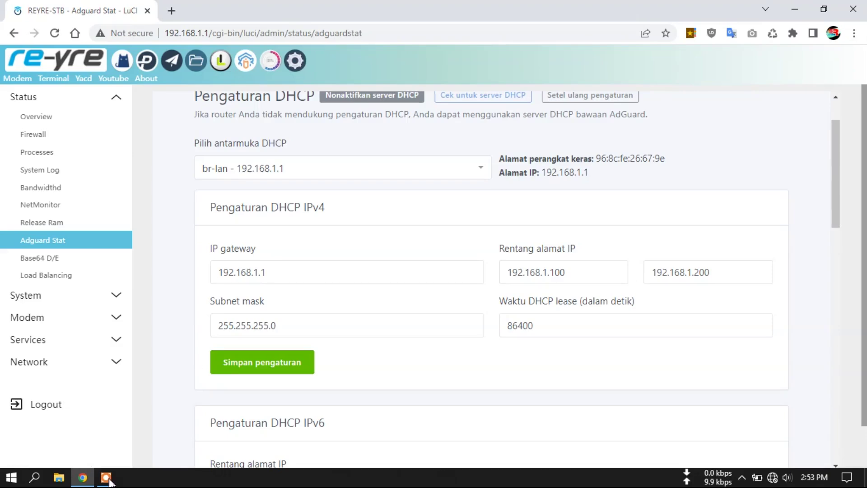
Open the Windows network adapter list through Network & Internet settings and close the Settings window
left_click(772, 477)
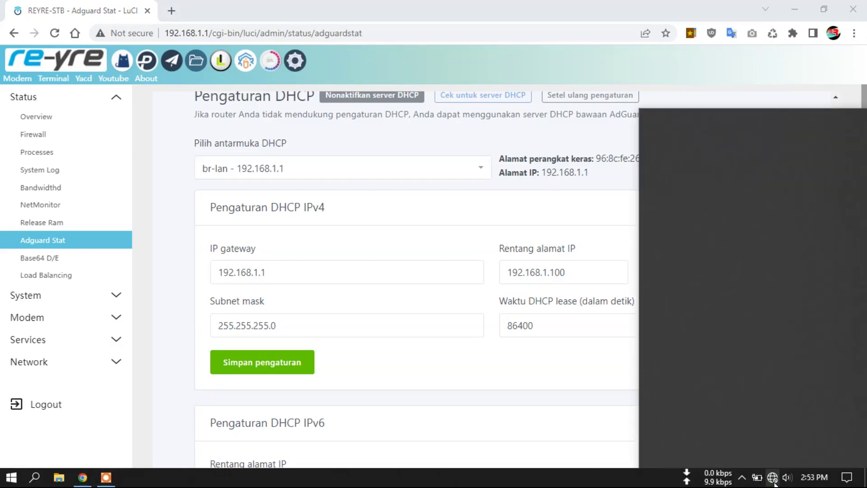
left_click(744, 401)
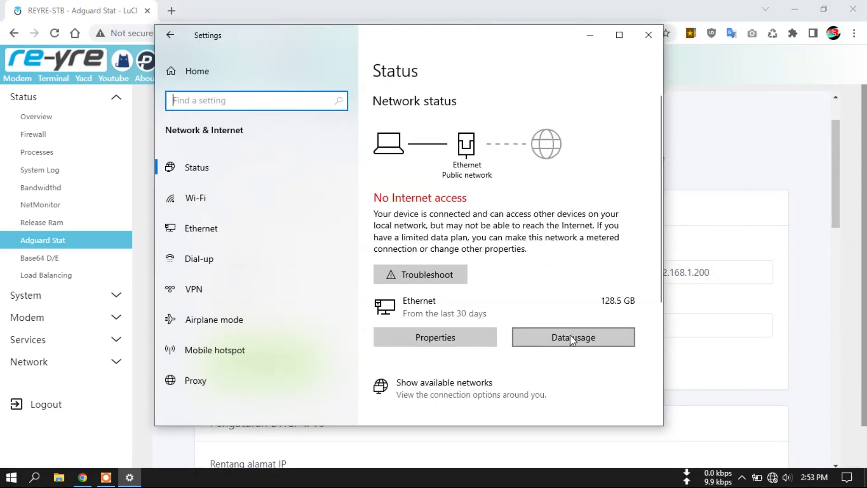
scroll(501, 345, "down", 3)
left_click(449, 351)
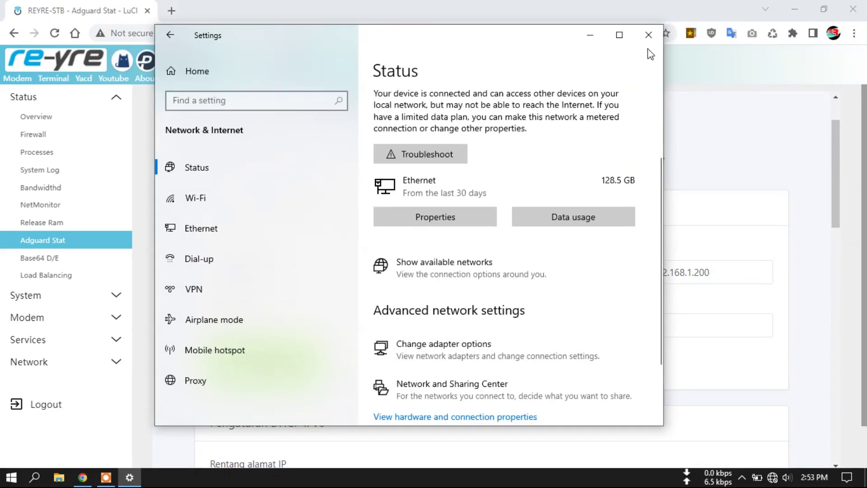
left_click(648, 35)
Review the Ethernet adapter's IPv4 address, default gateway and DHCP server in its details, and minimize the adapter list
left_click(750, 352)
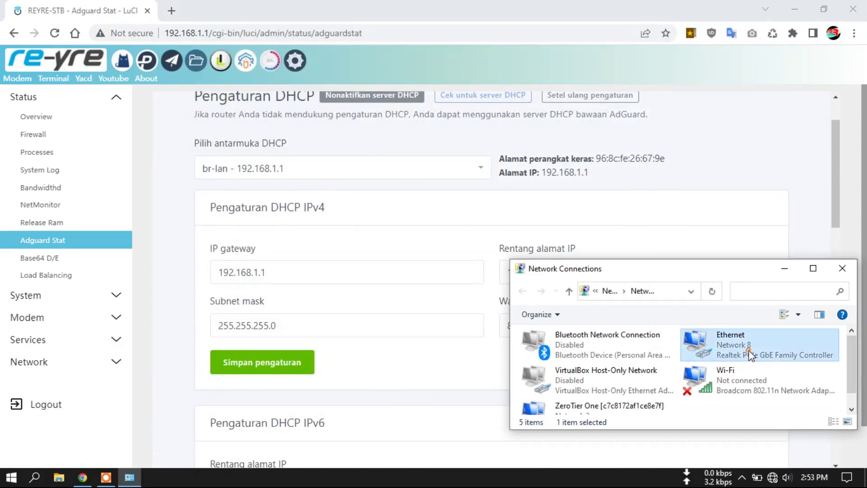
right_click(751, 353)
left_click(763, 243)
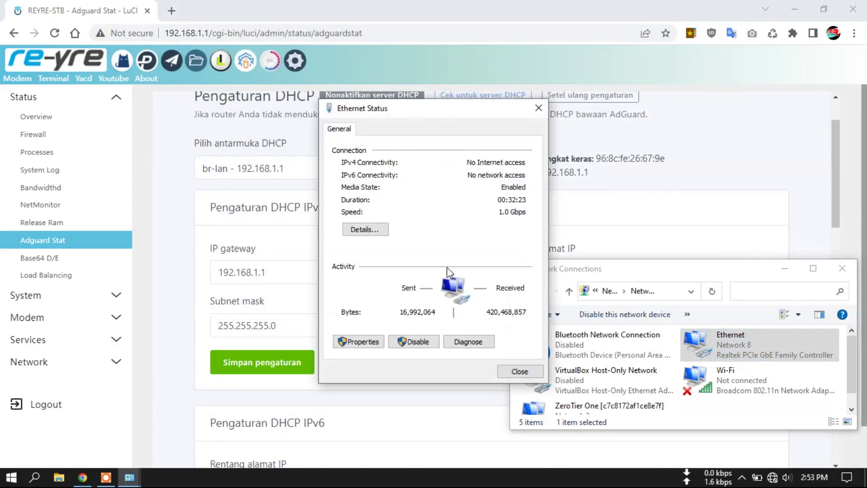
left_click(375, 235)
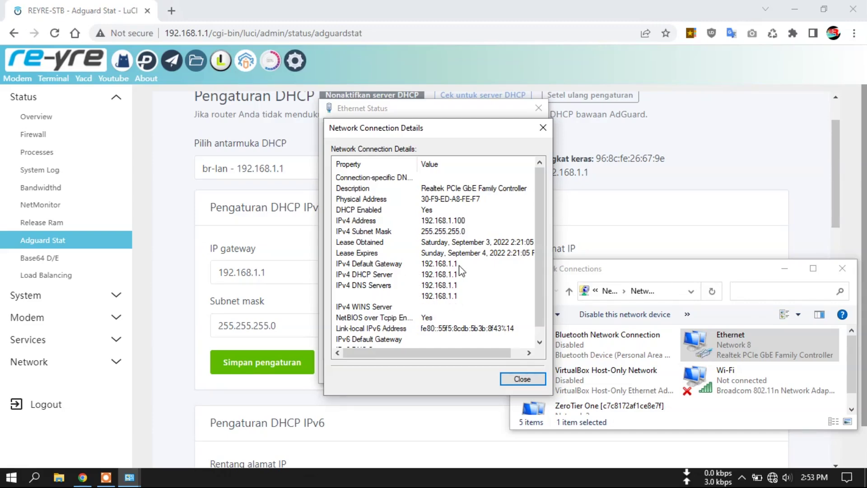
left_click(521, 379)
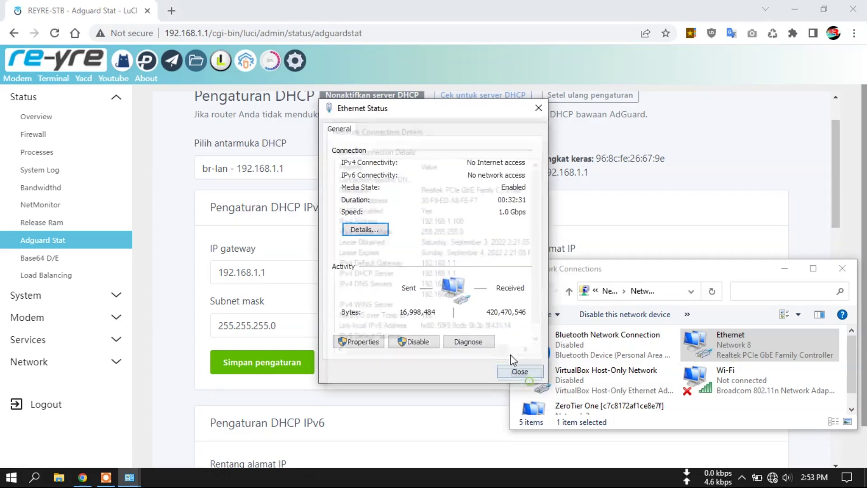
left_click(519, 371)
left_click_drag(763, 268, 722, 268)
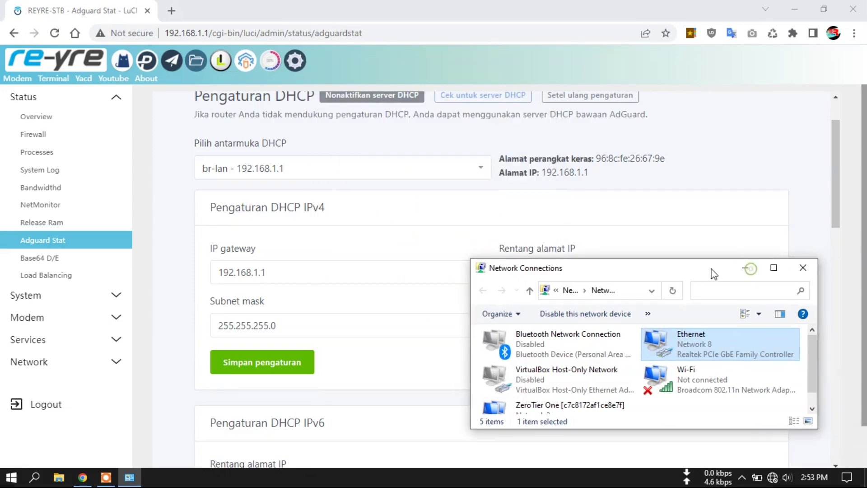
left_click(744, 267)
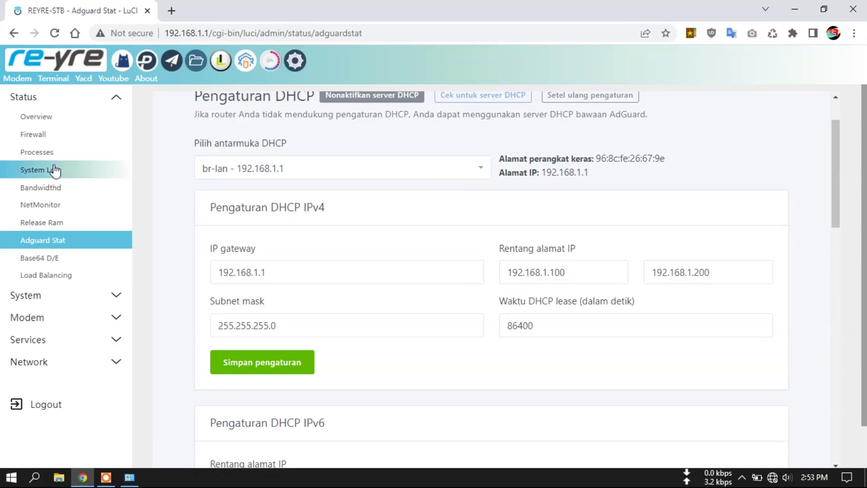
Open AdGuardHome.yaml from the etc folder in the router's File Manager for editing
left_click(83, 298)
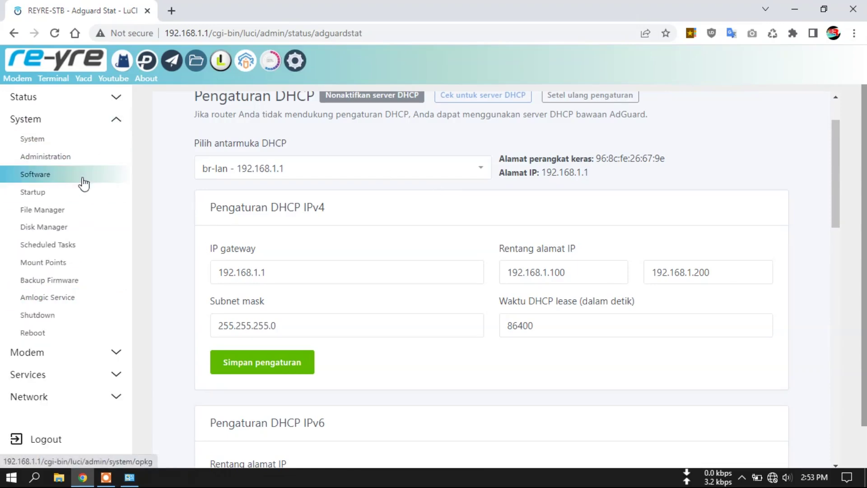
left_click(58, 215)
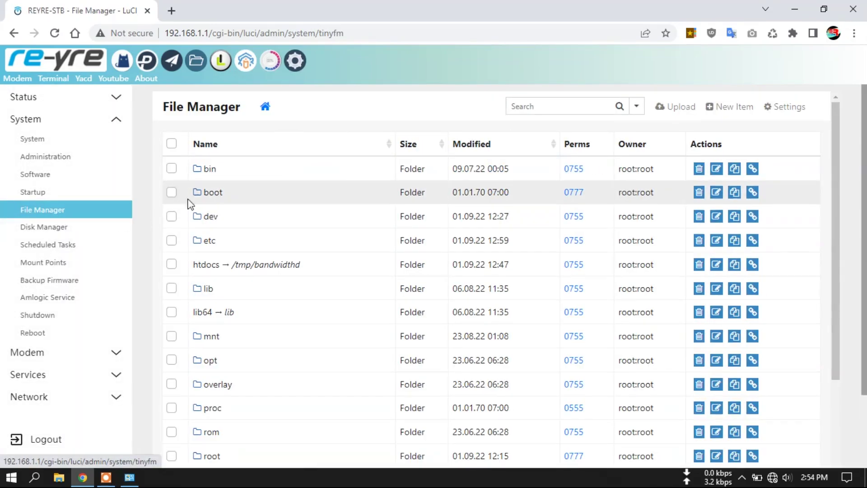
left_click(209, 240)
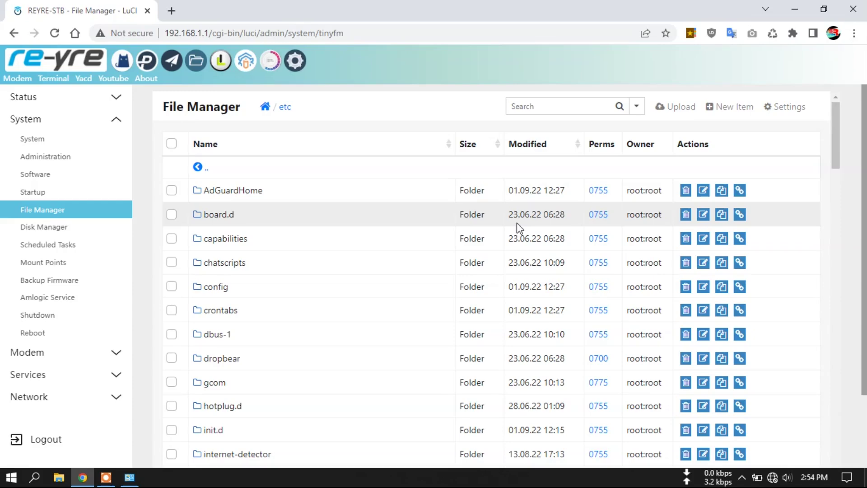
scroll(529, 217, "down", 12)
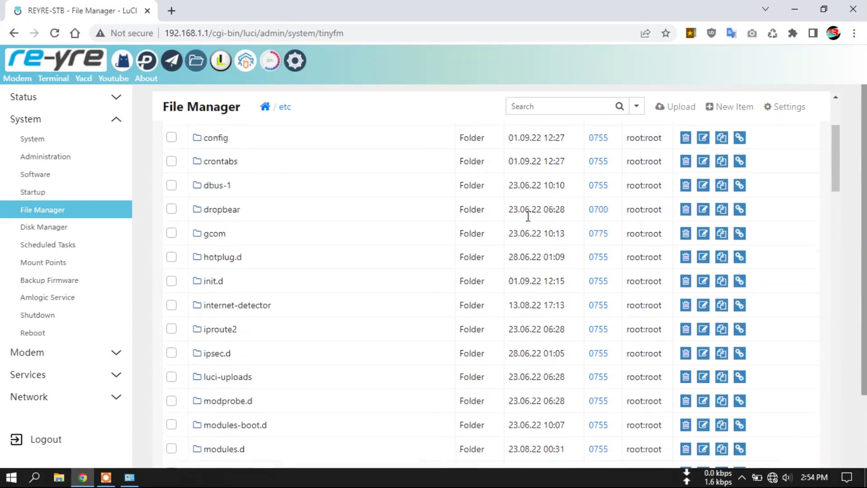
scroll(528, 218, "down", 5)
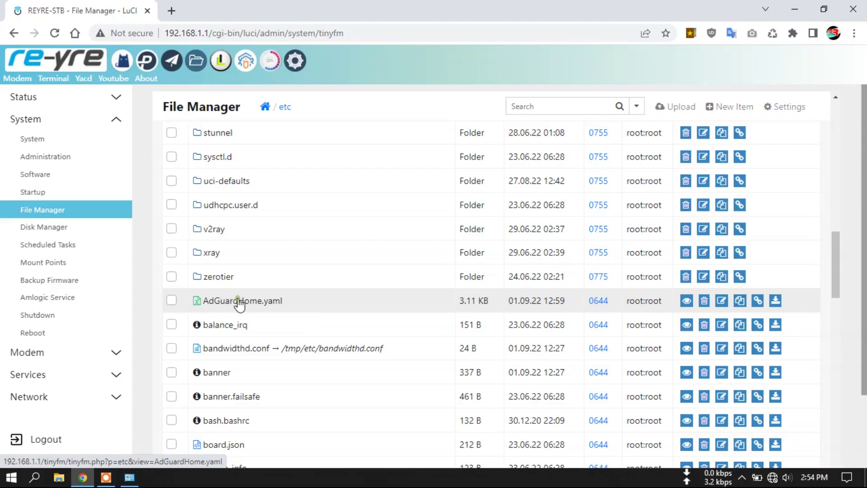
left_click(238, 302)
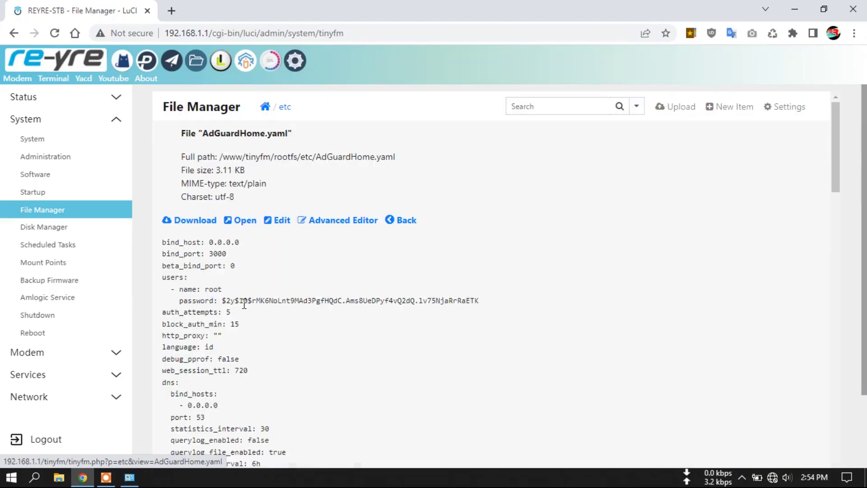
left_click(281, 221)
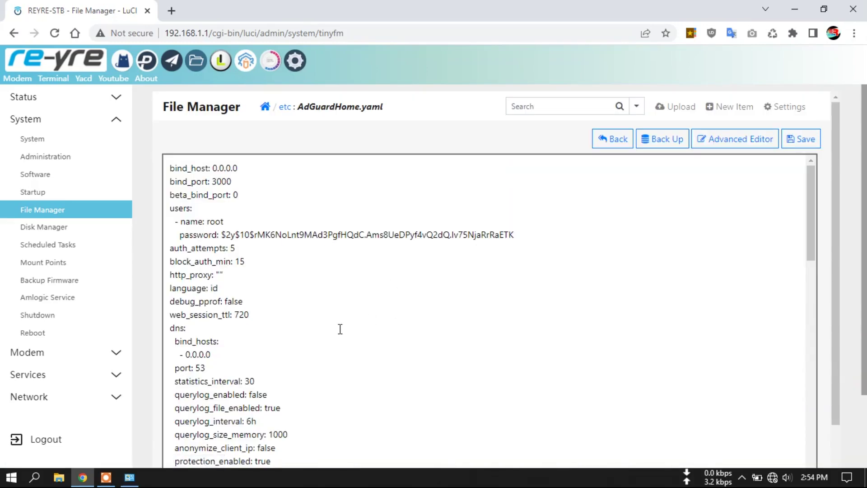
Set gateway_ip to 192.168.5.1 in the dhcpv4 section of AdGuardHome.yaml
scroll(340, 328, "down", 20)
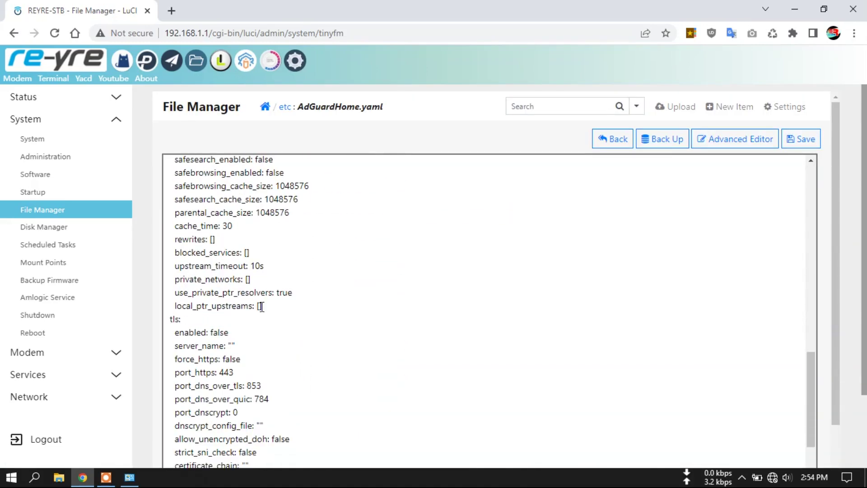
scroll(378, 329, "down", 11)
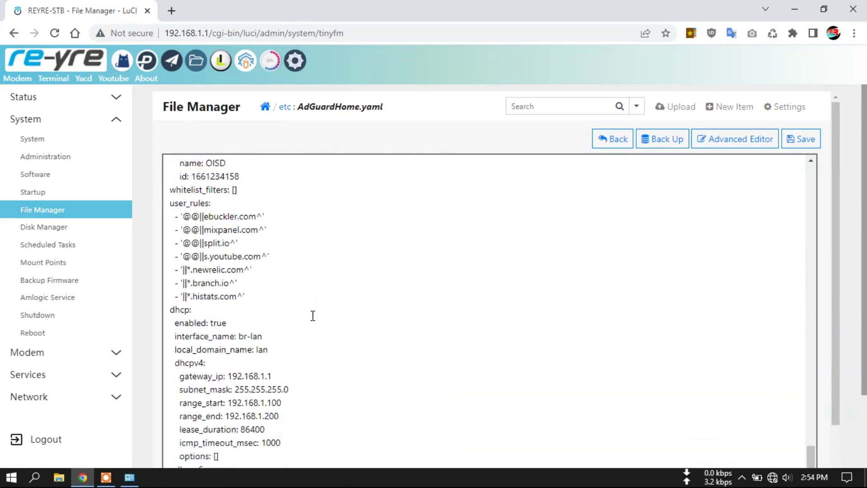
scroll(312, 315, "down", 3)
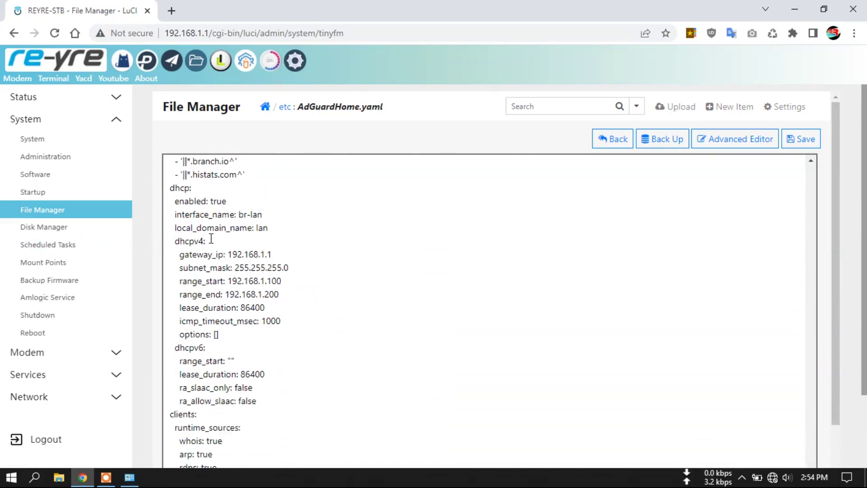
left_click(264, 254)
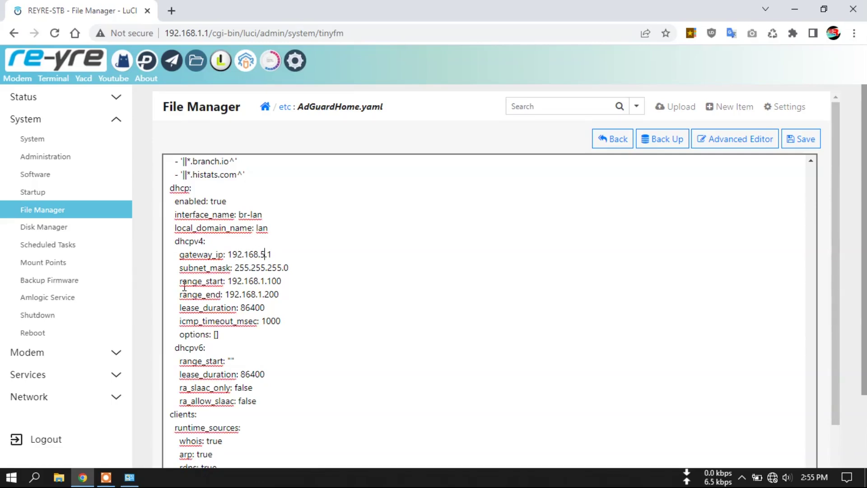
Set range_start to 192.168.5.100 and range_end to 192.168.5.200 in the dhcpv4 section and save AdGuardHome.yaml
left_click(265, 280)
key("BackSpace")
type("5")
key("BackSpace")
type("5")
left_click(801, 141)
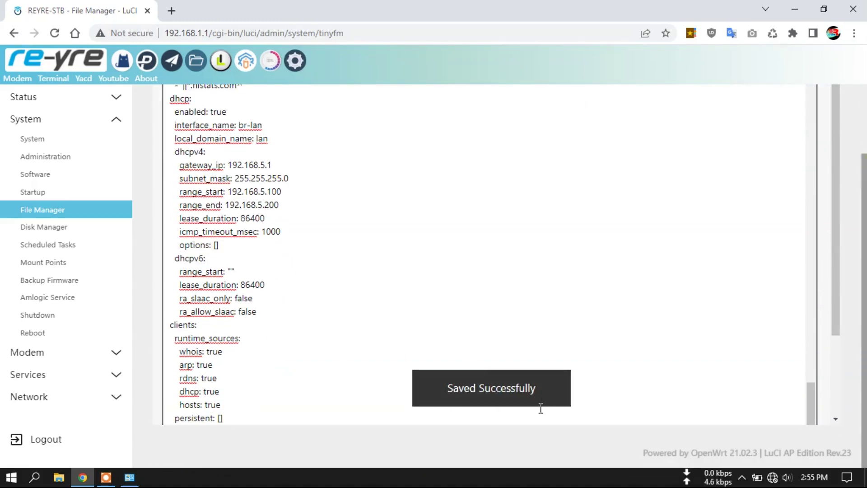
Open the network file from the etc/config folder for editing
scroll(397, 76, "up", 2)
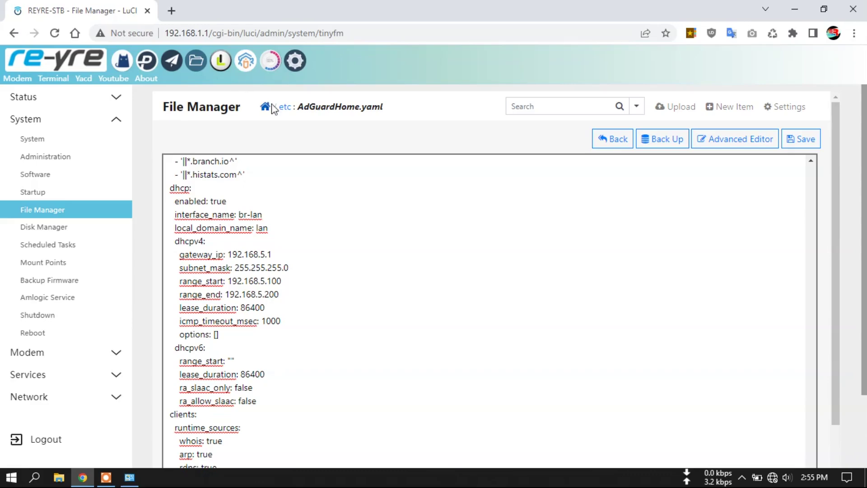
left_click(284, 108)
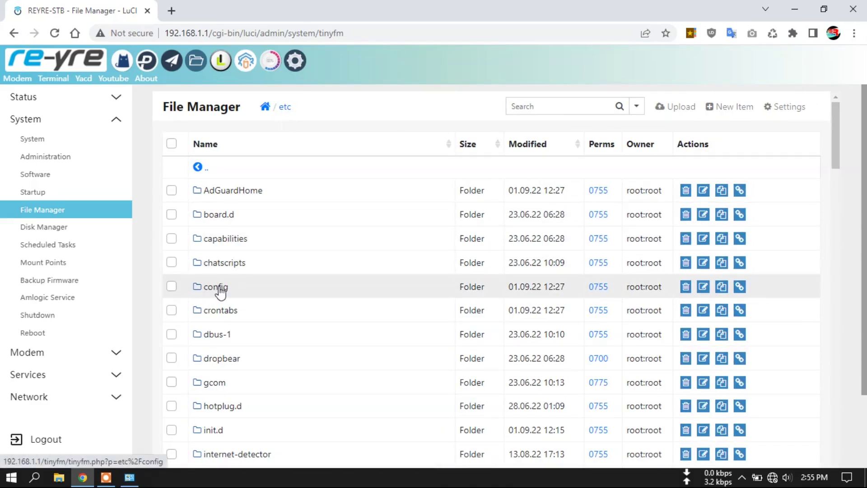
left_click(218, 289)
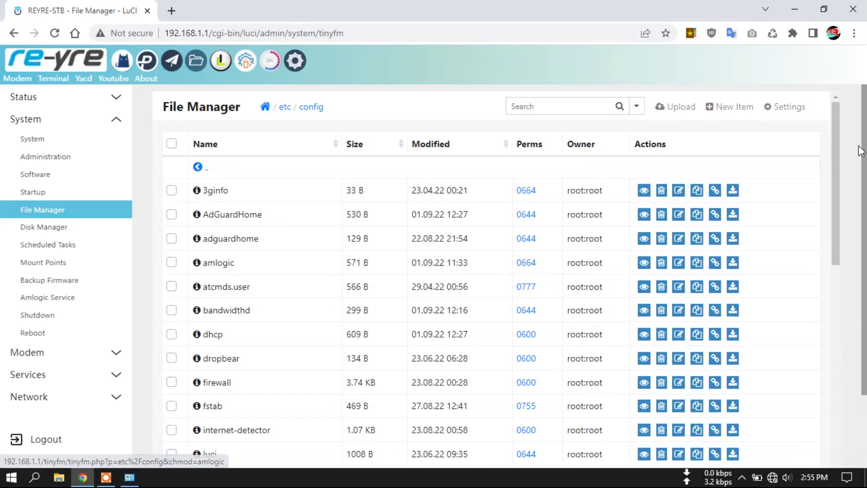
scroll(406, 298, "down", 1)
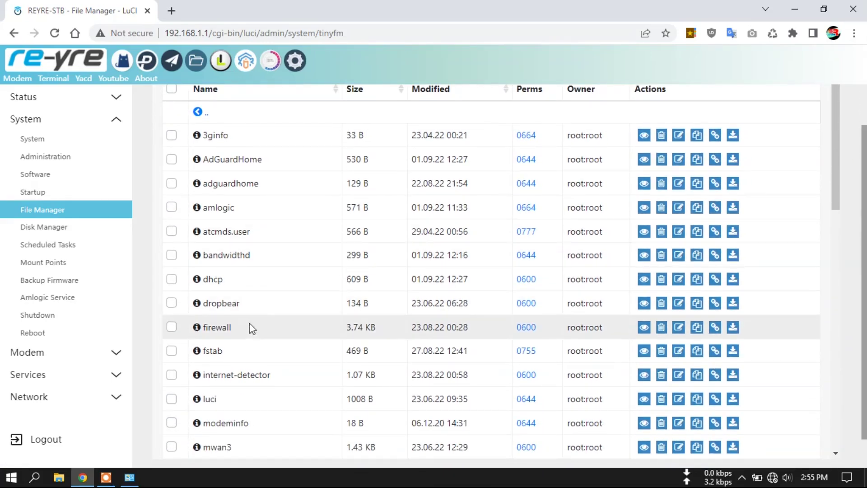
scroll(235, 334, "down", 2)
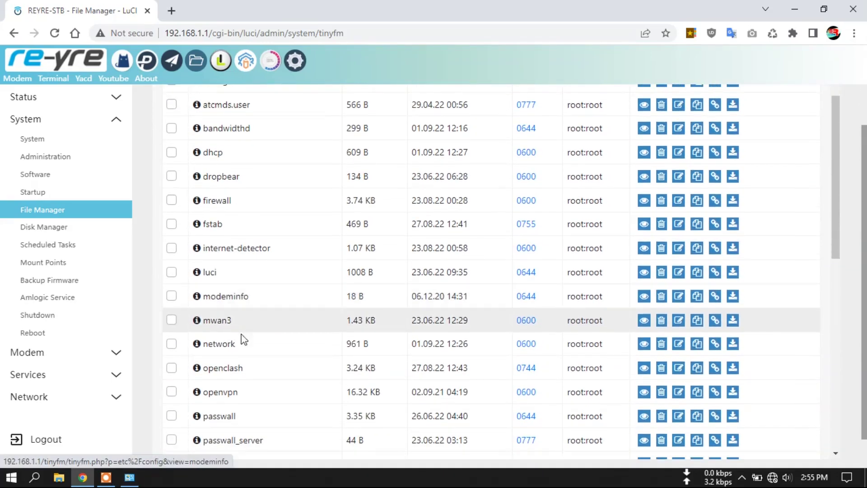
left_click(219, 345)
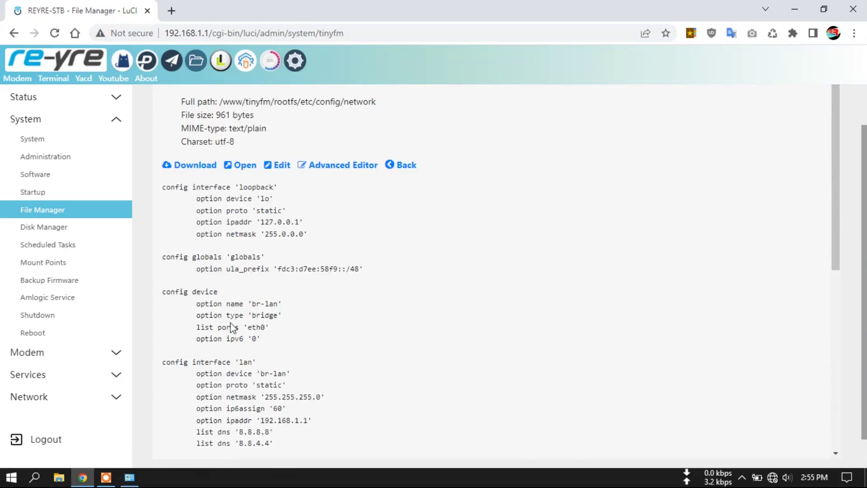
left_click(282, 165)
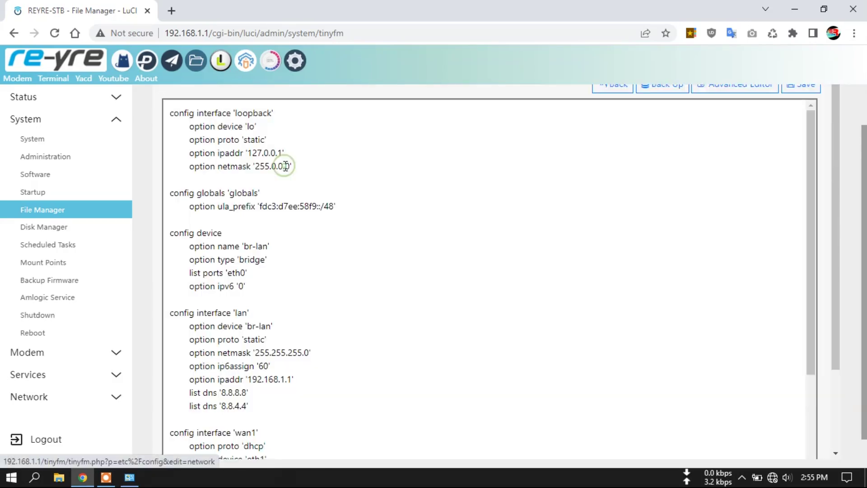
Set the lan interface's ipaddr option to 192.168.5.1 and save the network file
scroll(374, 253, "down", 1)
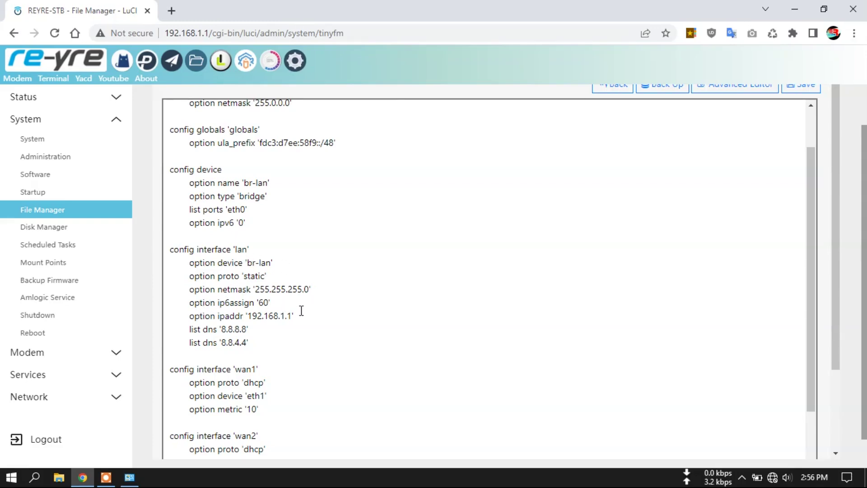
left_click(285, 316)
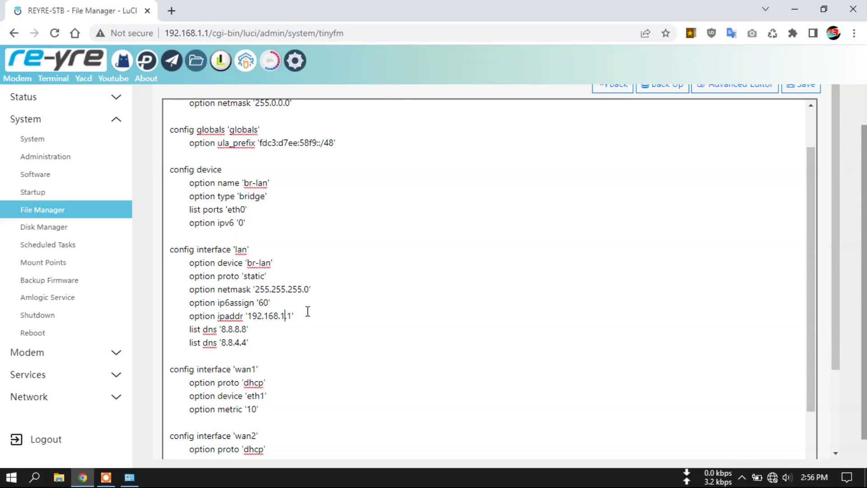
type(".5")
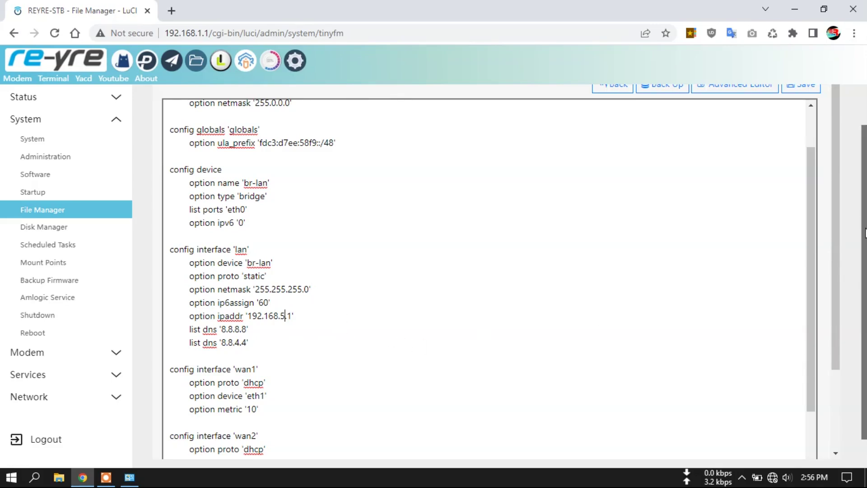
scroll(844, 188, "up", 1)
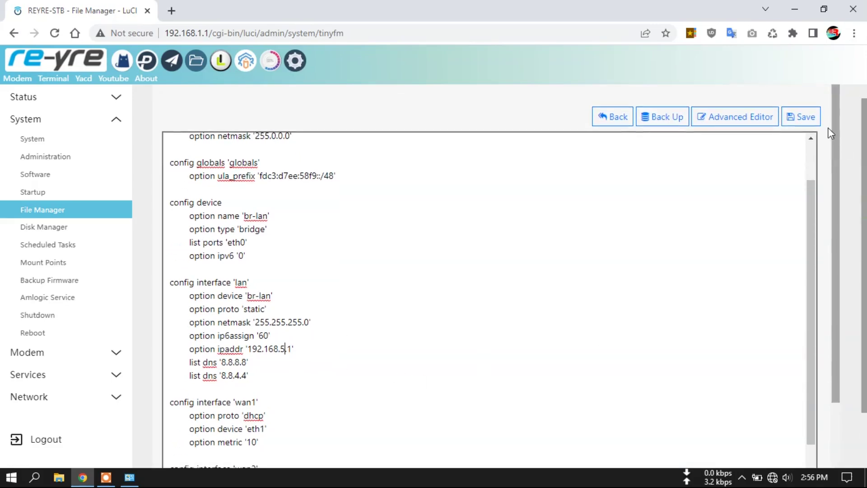
left_click(808, 118)
scroll(712, 304, "down", 2)
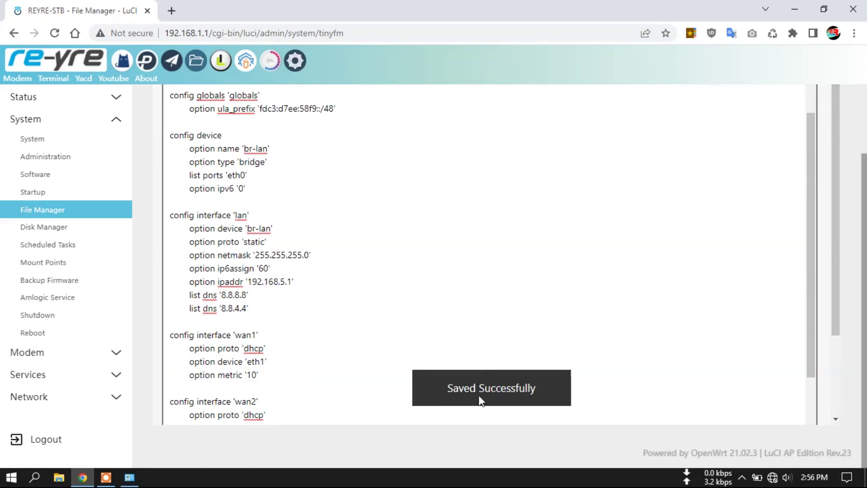
Open the router's Reboot page
left_click(110, 99)
left_click(64, 295)
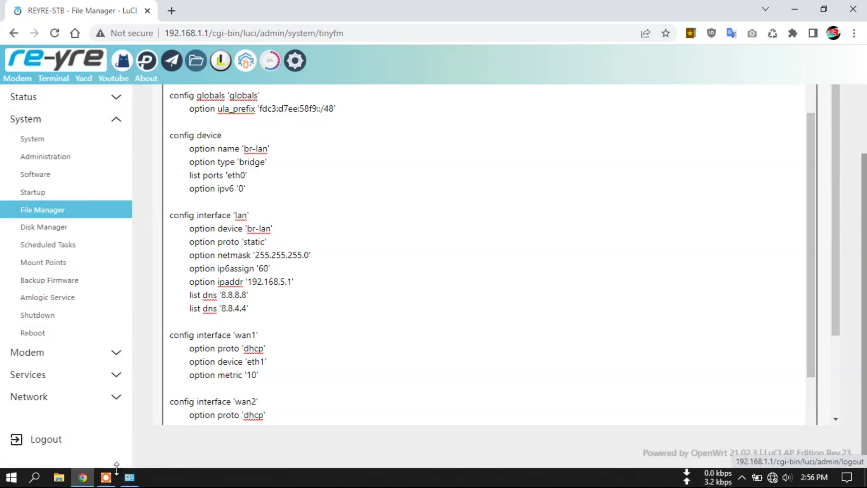
key("alt+Tab")
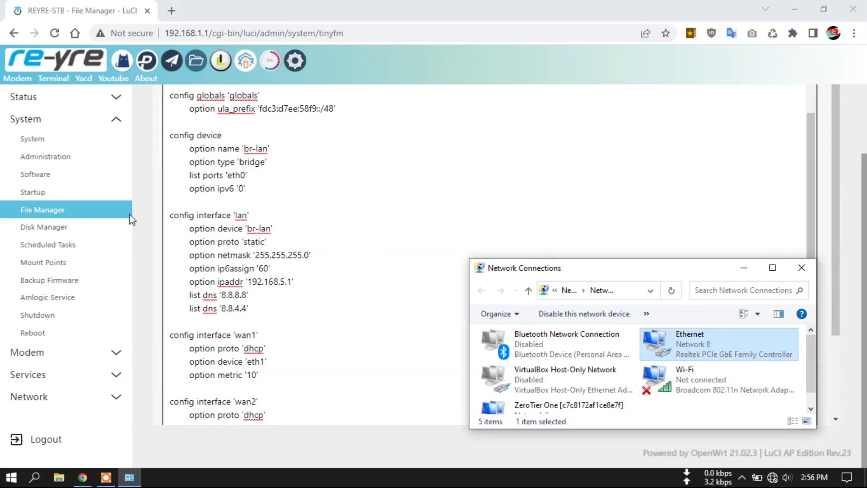
left_click(59, 334)
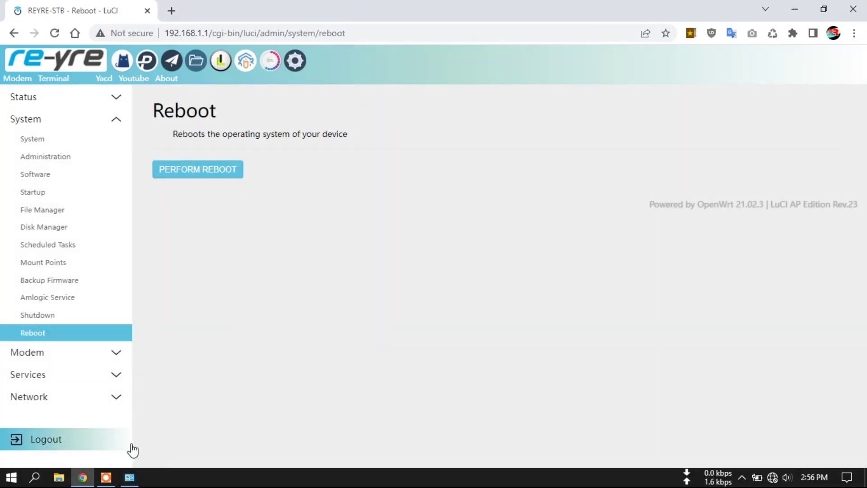
Check the Ethernet adapter's IPv4 address, default gateway and DHCP server in its connection details and close the status windows
left_click(129, 477)
right_click(725, 360)
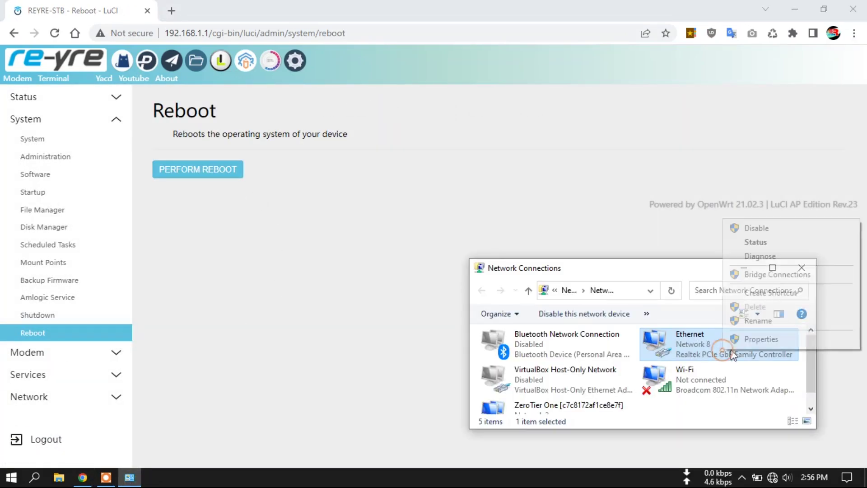
left_click(787, 241)
left_click(368, 230)
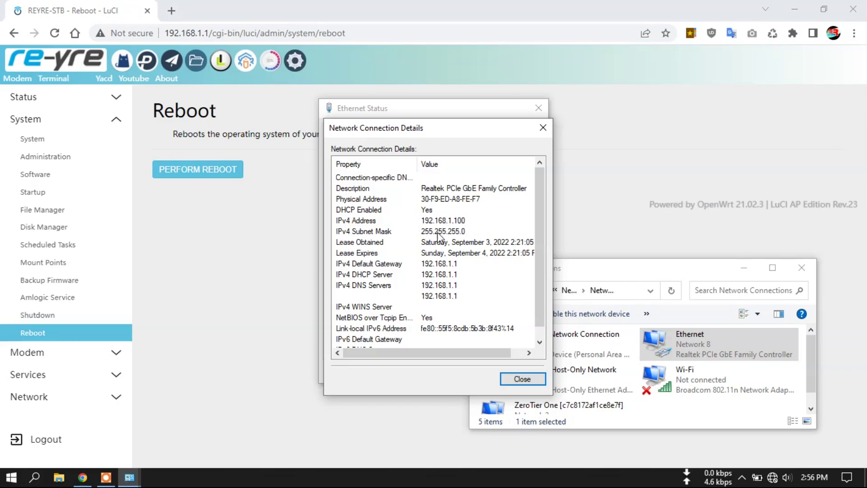
left_click(522, 379)
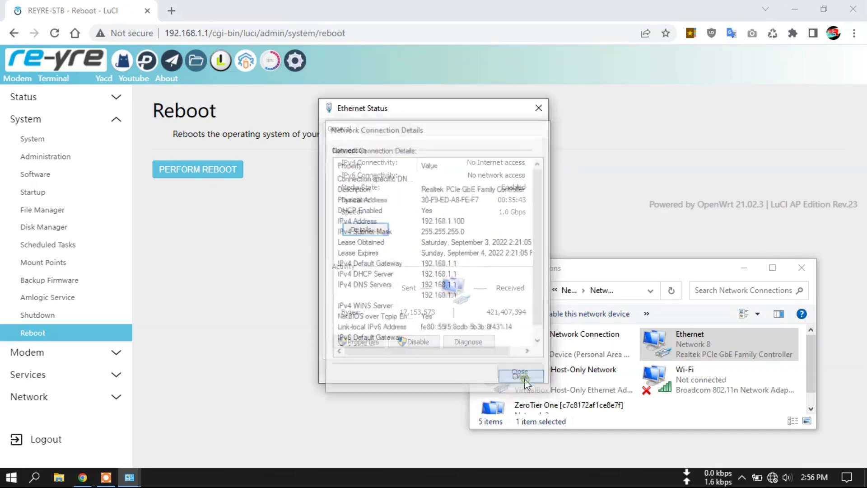
left_click(520, 369)
Reboot the router and bring the Windows network adapter list back up
left_click(213, 174)
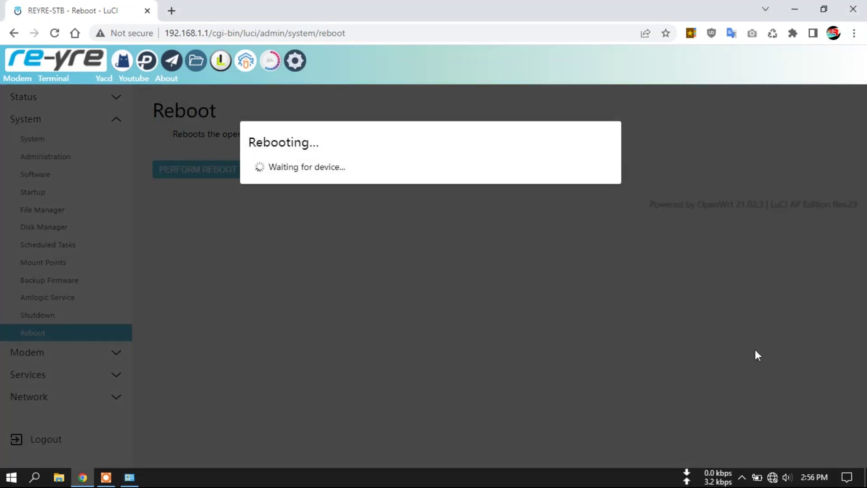
left_click(773, 478)
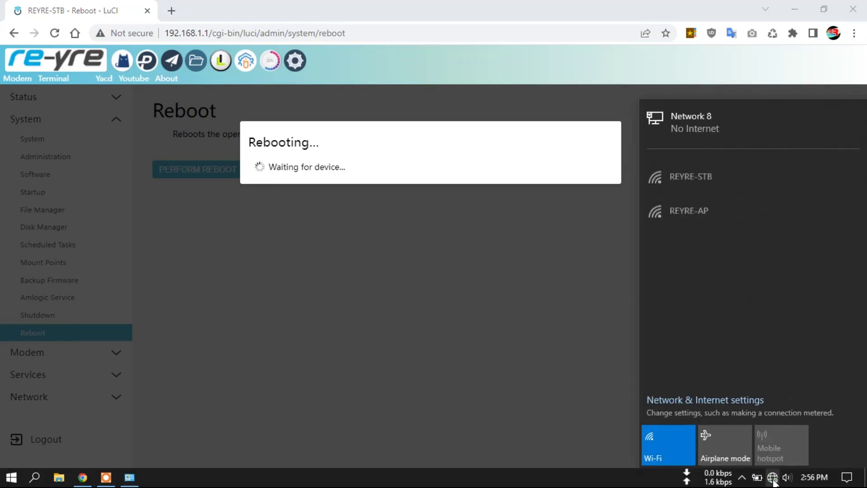
left_click(773, 478)
left_click(129, 478)
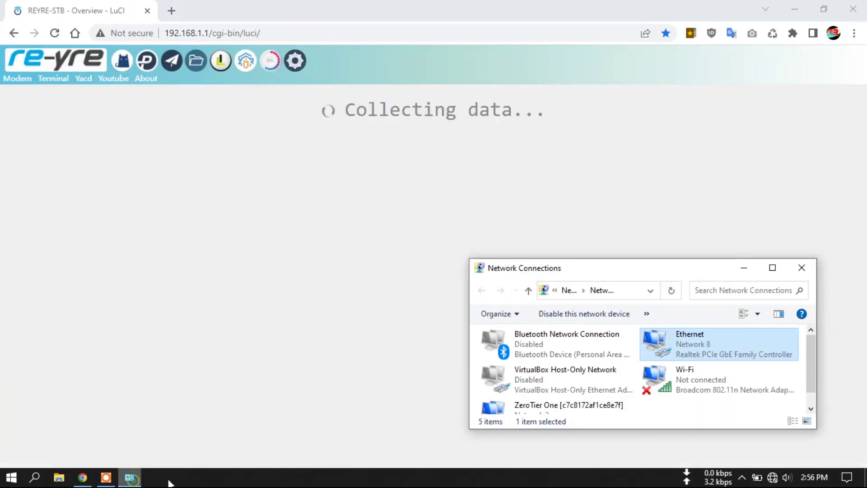